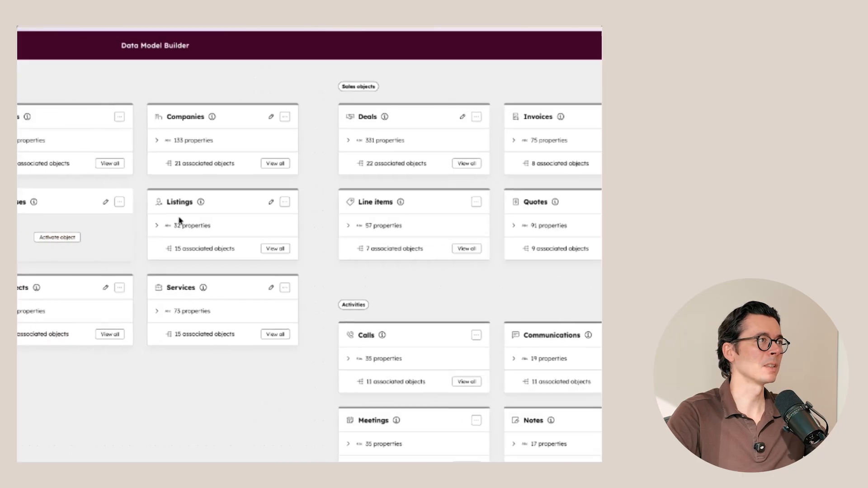
- Show the Deals associations in the data model and open the association labels for Deals-to-Contacts
click(142, 127)
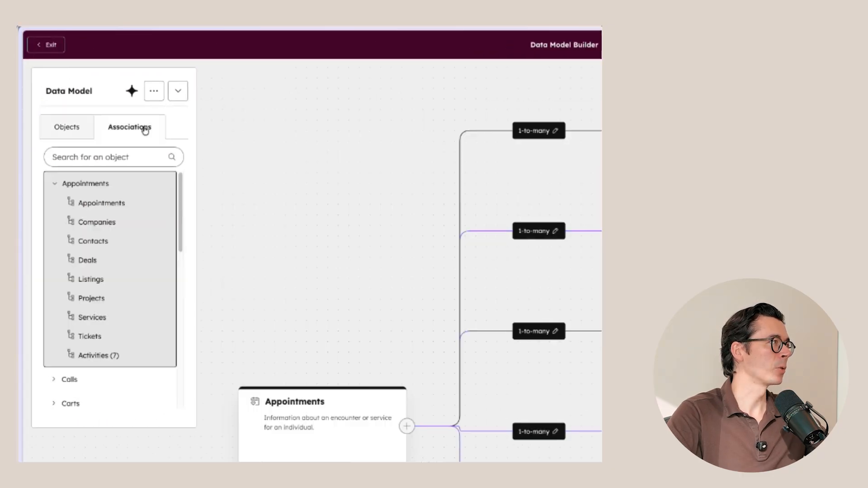
scroll(132, 335, down, 5)
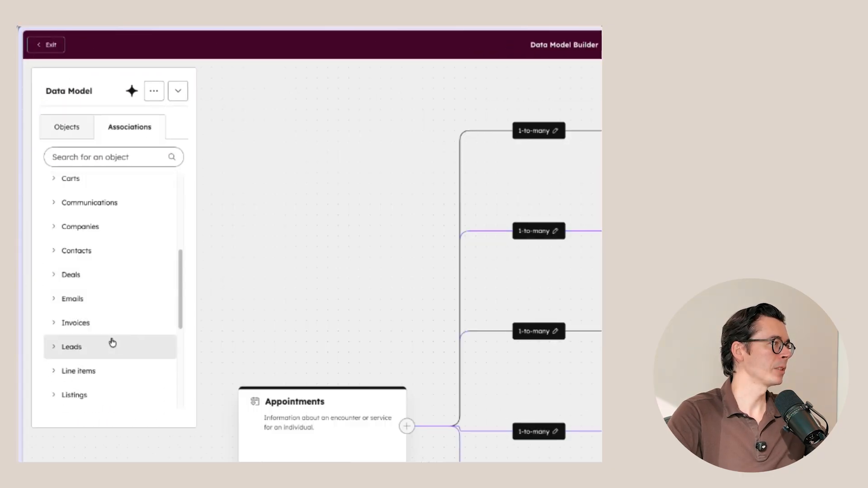
click(76, 280)
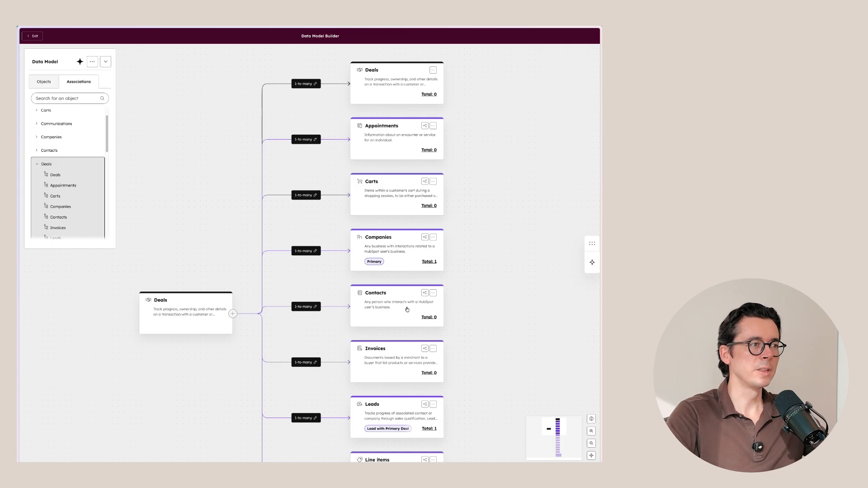
click(407, 309)
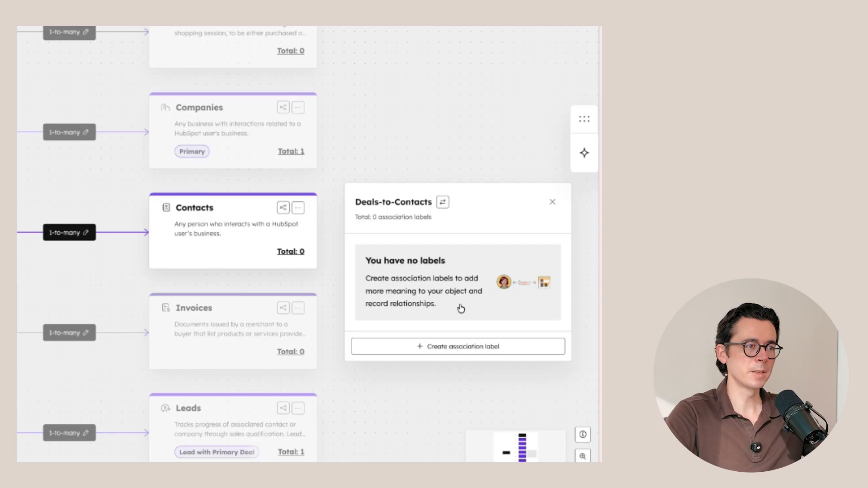
- Create a single Deals-to-Contacts association label named Economic Buyer, allowing many Contacts and many Deals to have it
click(457, 347)
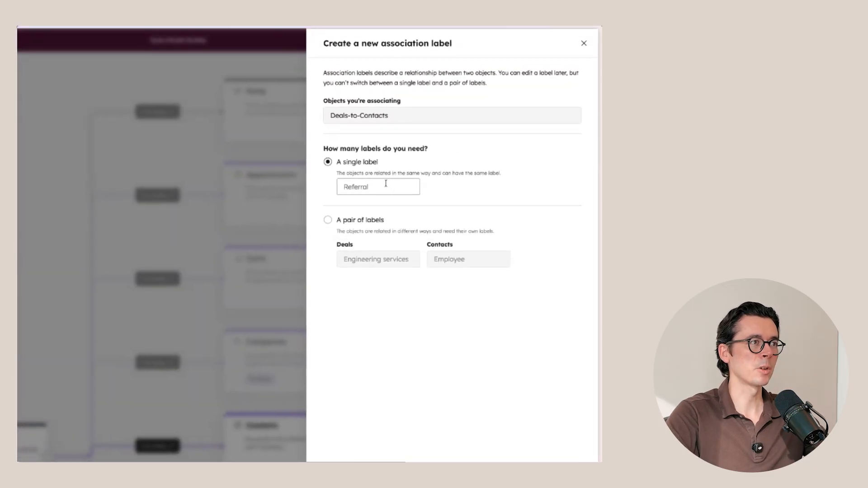
click(386, 183)
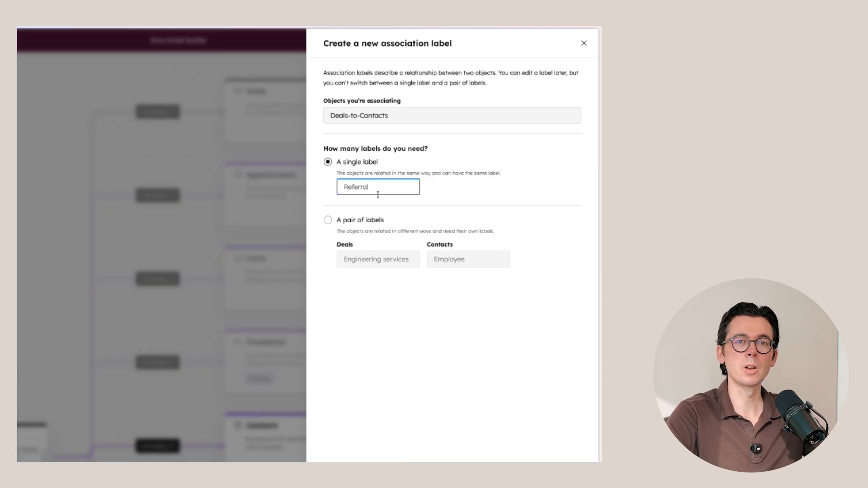
text(Economic Buyer)
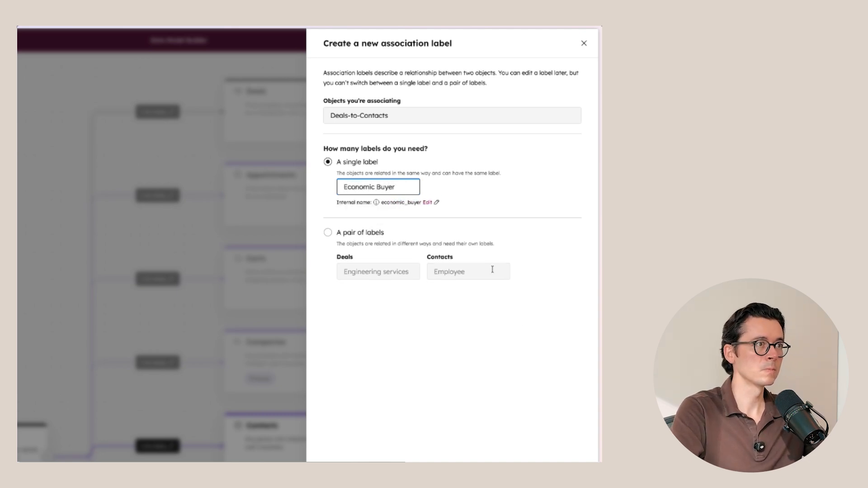
click(554, 473)
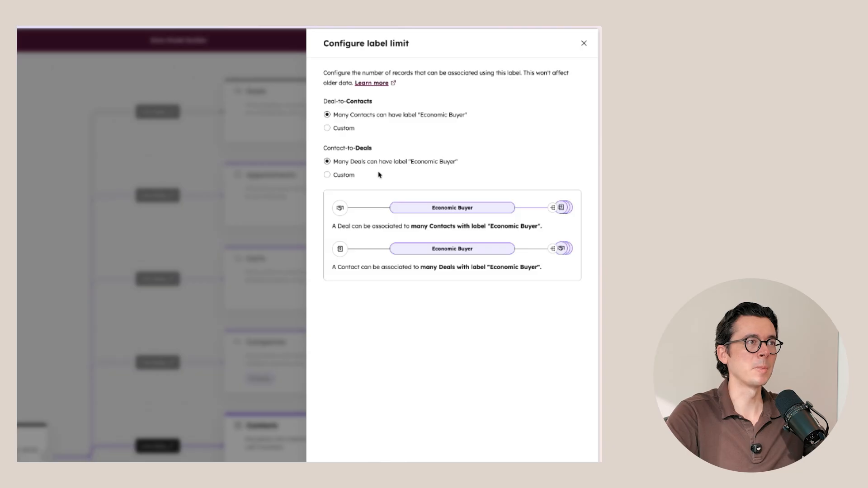
click(346, 129)
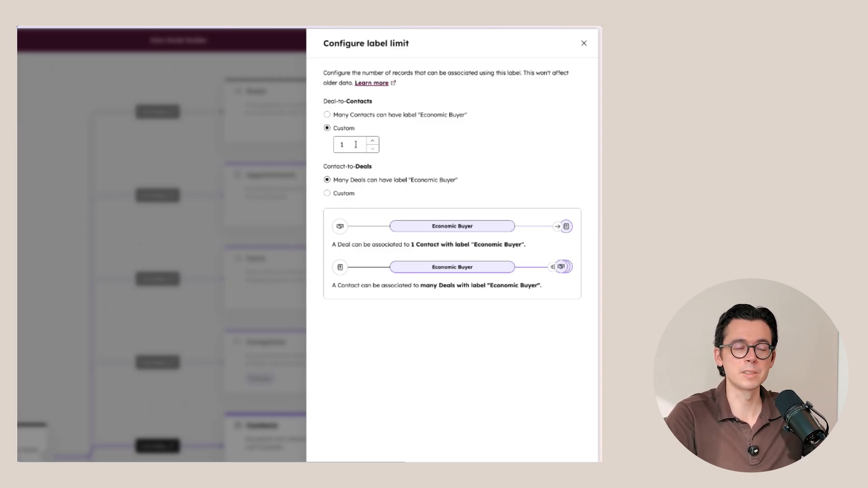
click(352, 116)
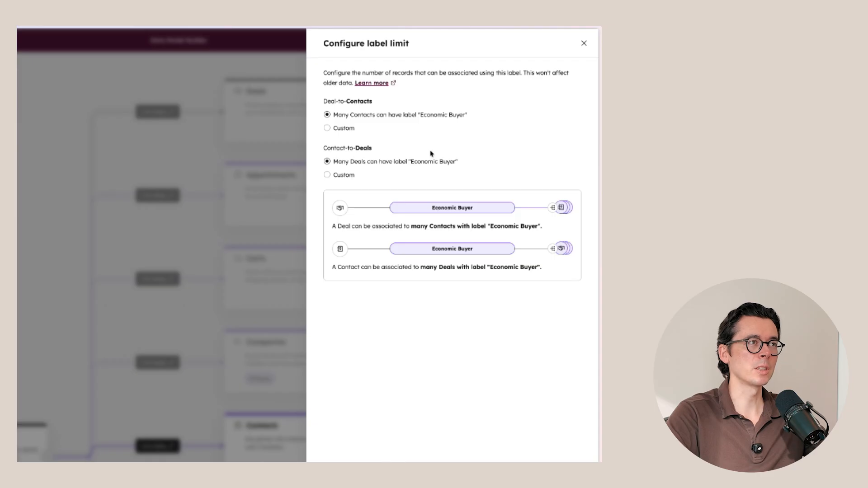
click(561, 461)
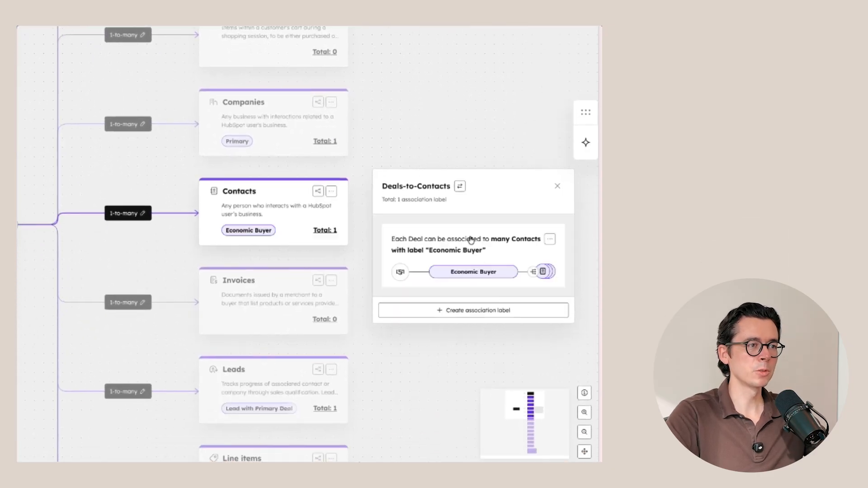
- Create a single Deals-to-Contacts association label named Champion
click(493, 314)
click(385, 183)
text(c)
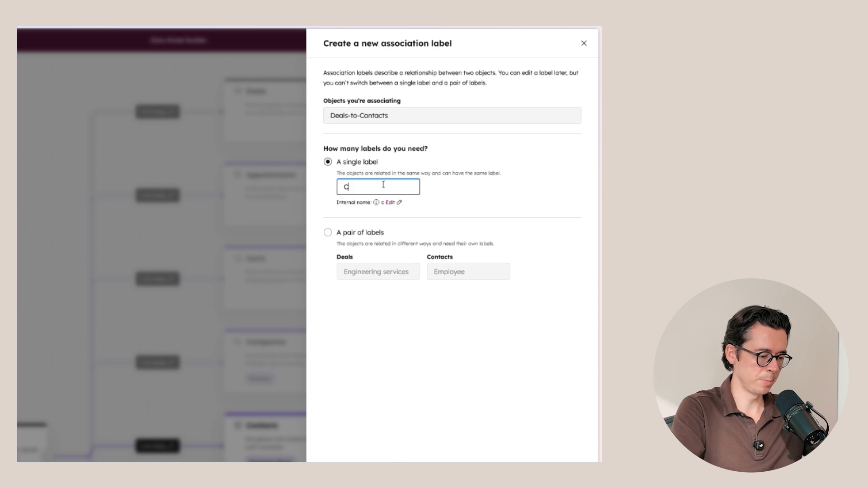
text(hampion)
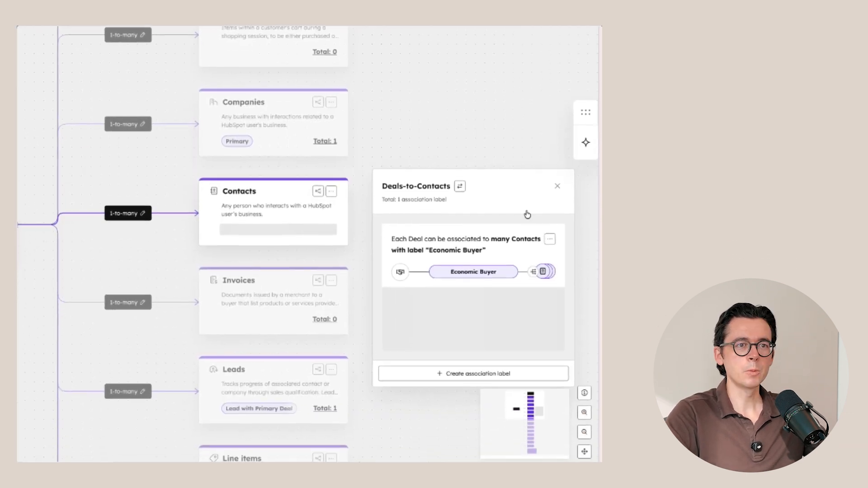
- Create another single Deals-to-Contacts association label with a name starting with "Blo"
click(493, 374)
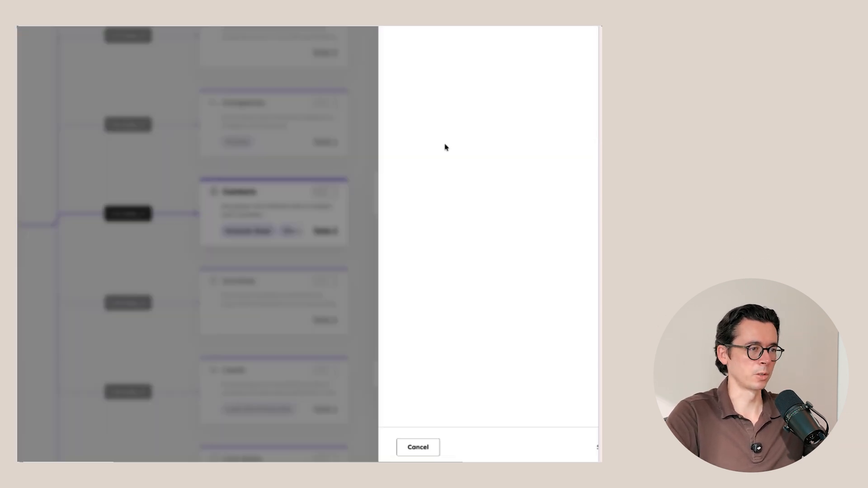
click(364, 190)
text(Blo)
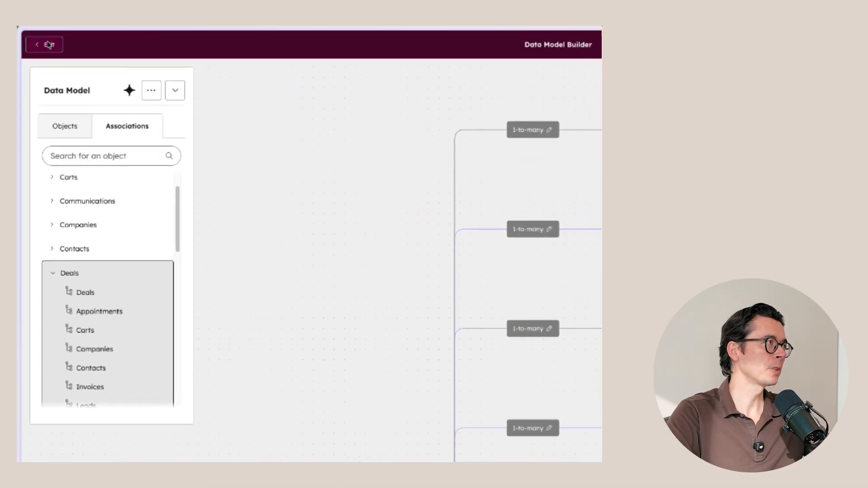
- Leave the Data Model Builder and start a new segment of Deals in Segments (Lists)
click(49, 44)
mouse_move(29, 125)
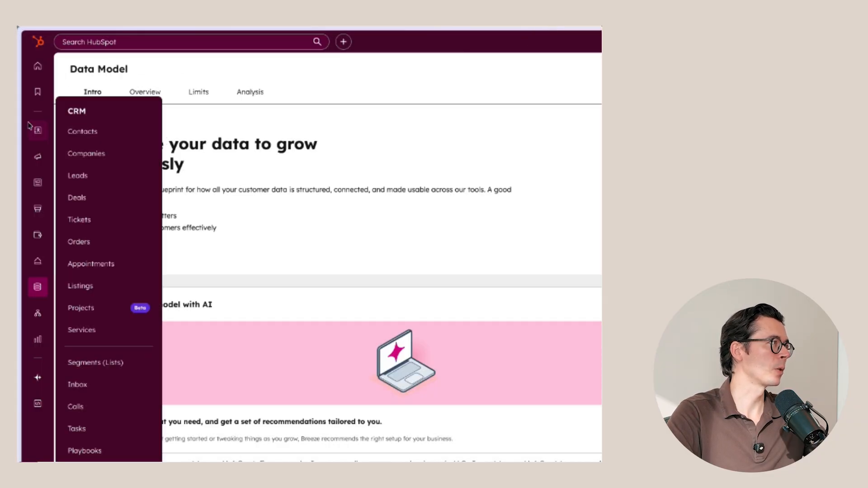
click(89, 362)
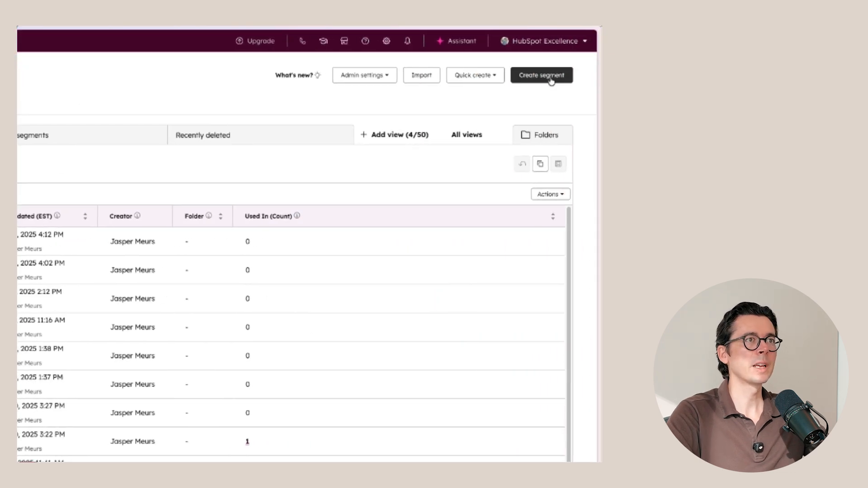
click(805, 77)
click(77, 86)
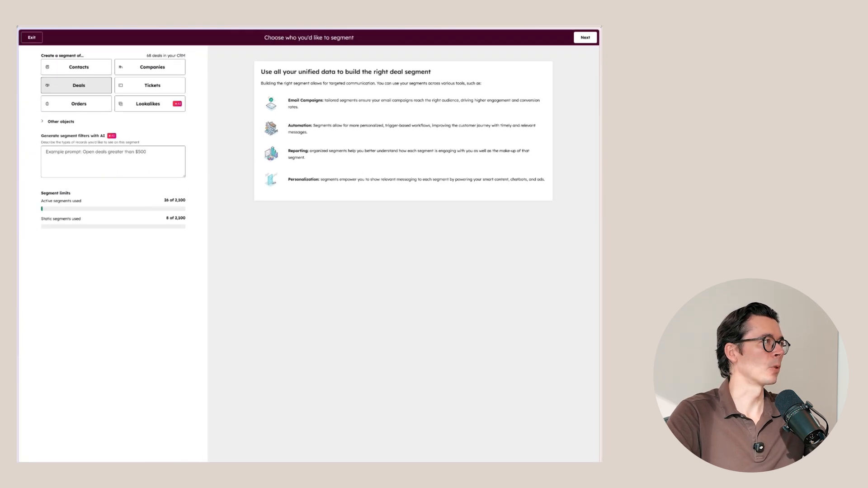
click(573, 45)
- Add a filter on associated Contacts to the segment, requiring that Record ID is known
click(186, 82)
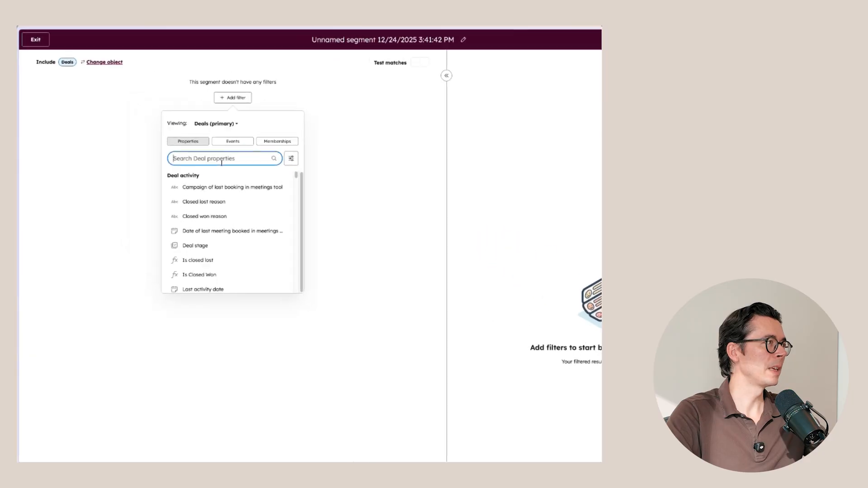
click(179, 101)
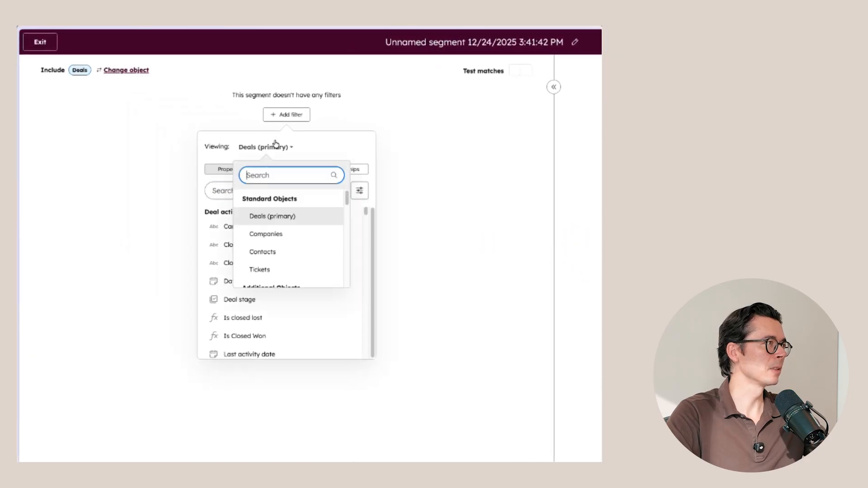
click(275, 252)
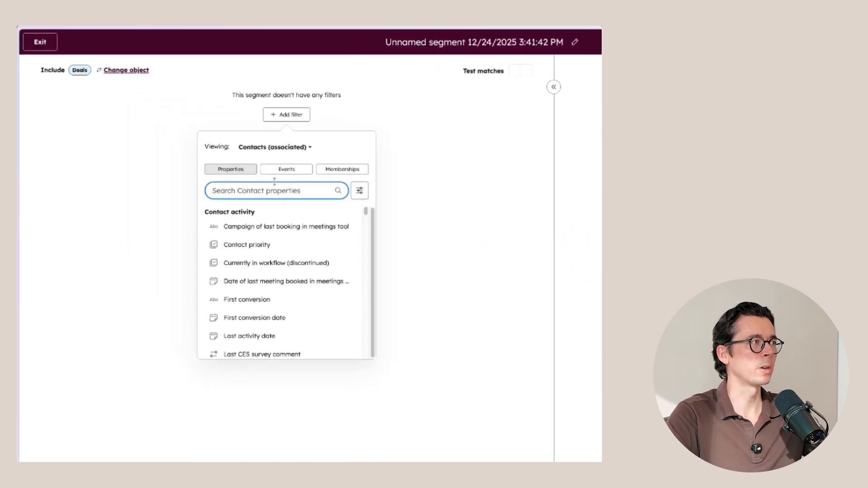
text(record)
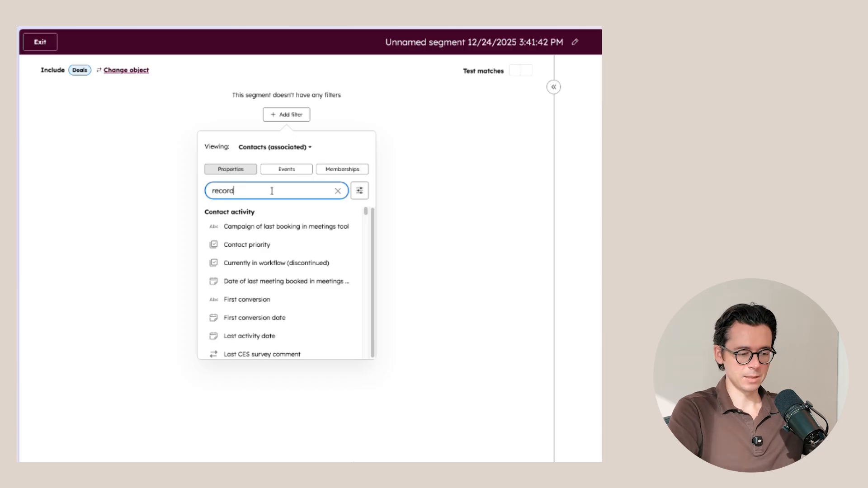
click(270, 232)
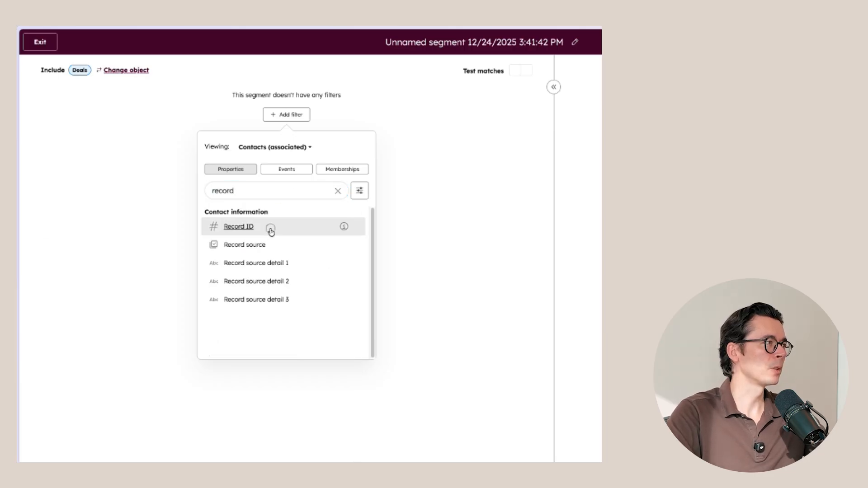
click(268, 179)
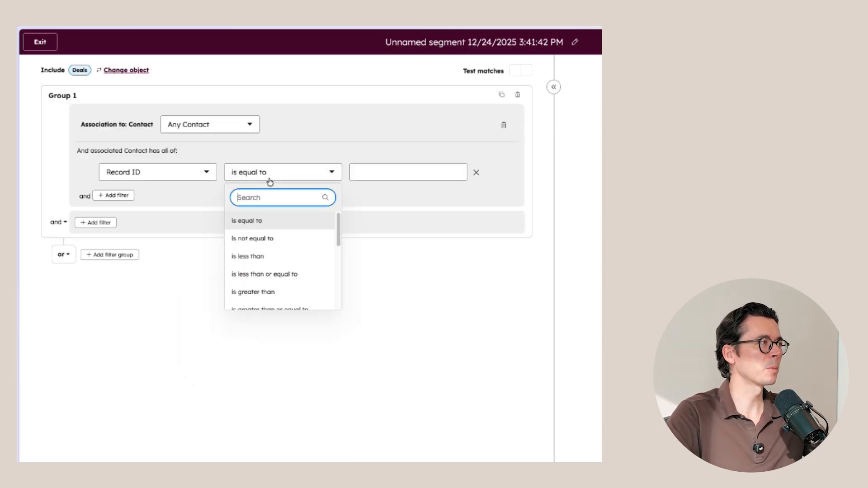
scroll(284, 280, down, 3)
click(280, 294)
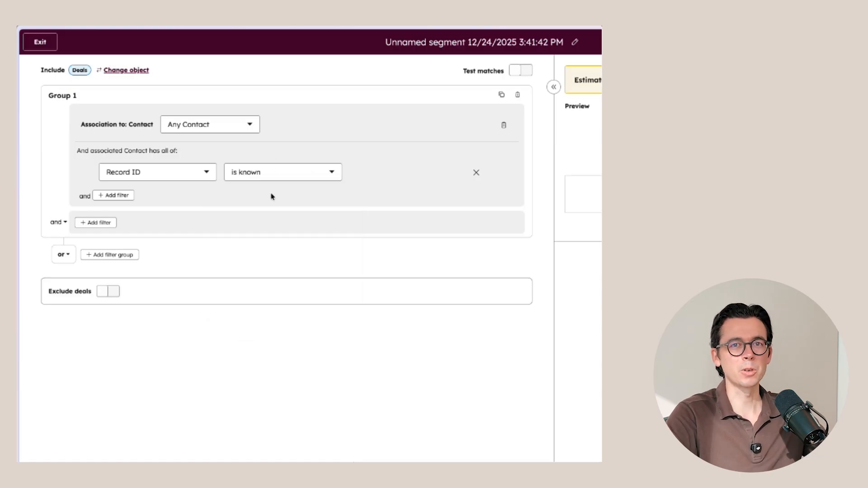
- Restrict the filter's contact association to contacts with the label Economic Buyer
click(228, 128)
click(218, 220)
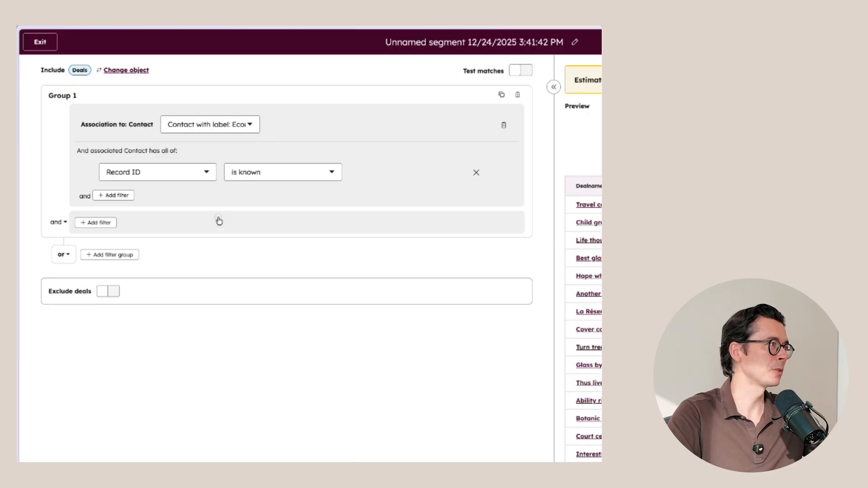
click(325, 368)
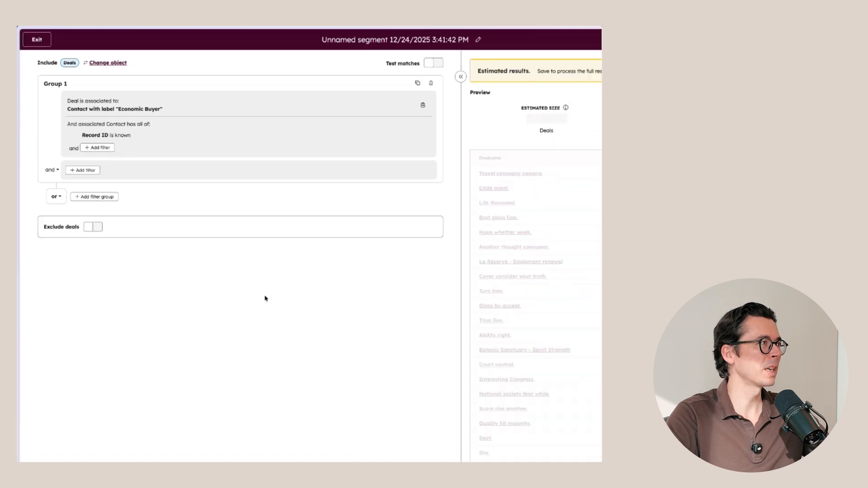
- Name the segment "Admin - Deals with an Economic Buyer" and save it as an active segment
click(338, 38)
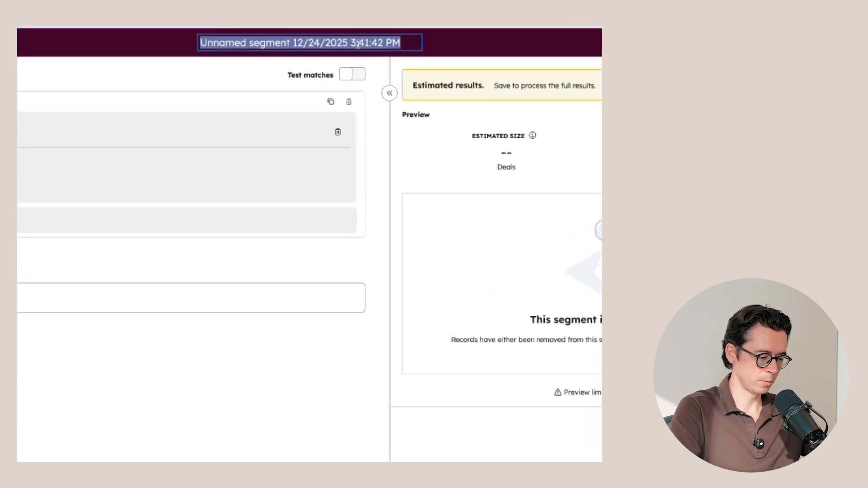
text(Admin - D)
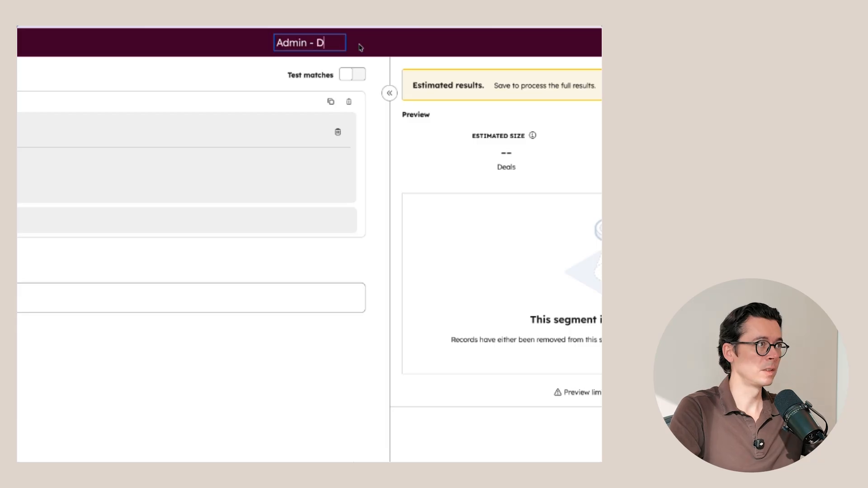
text(eals with an)
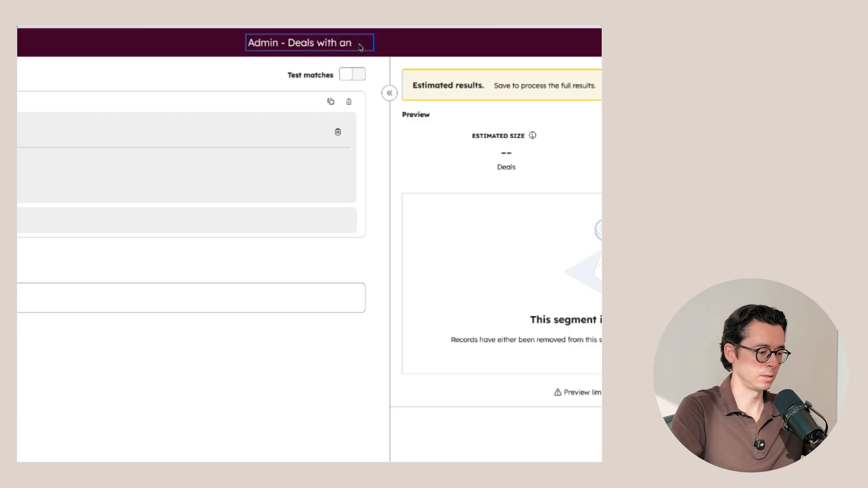
text( Ecommic B)
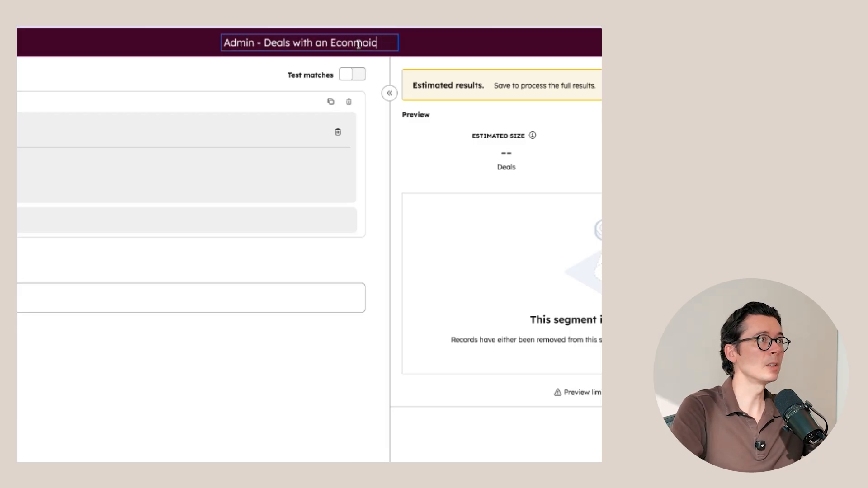
text(uyer)
click(342, 366)
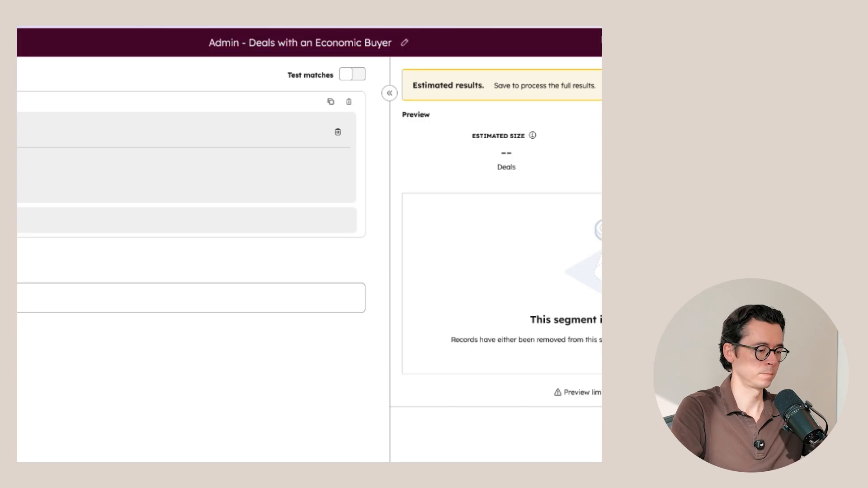
click(501, 401)
click(452, 453)
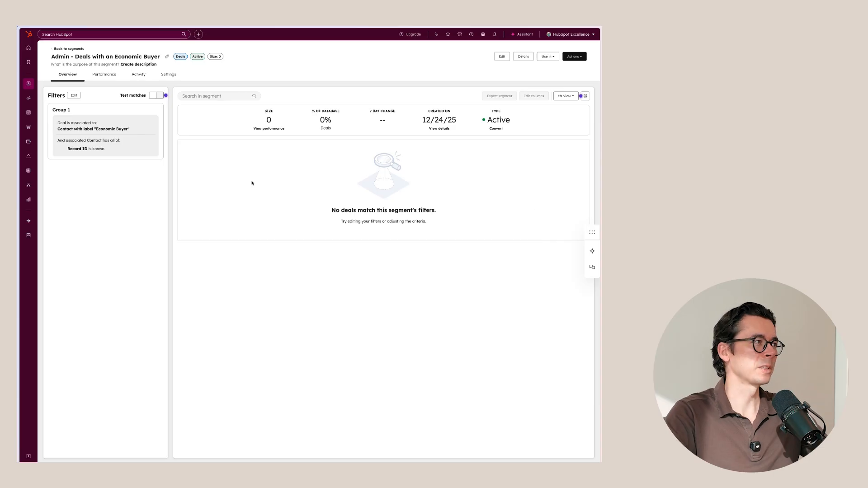
- Go to the CRM deals board and open the Deals object settings
mouse_move(23, 83)
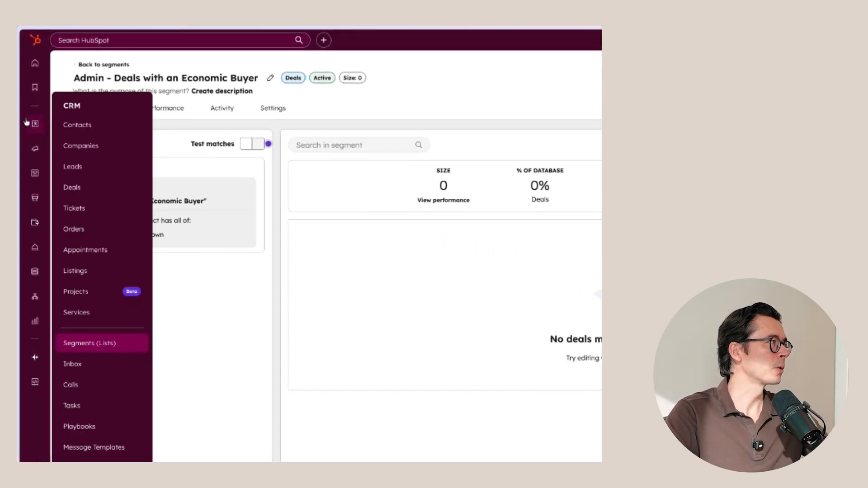
click(136, 187)
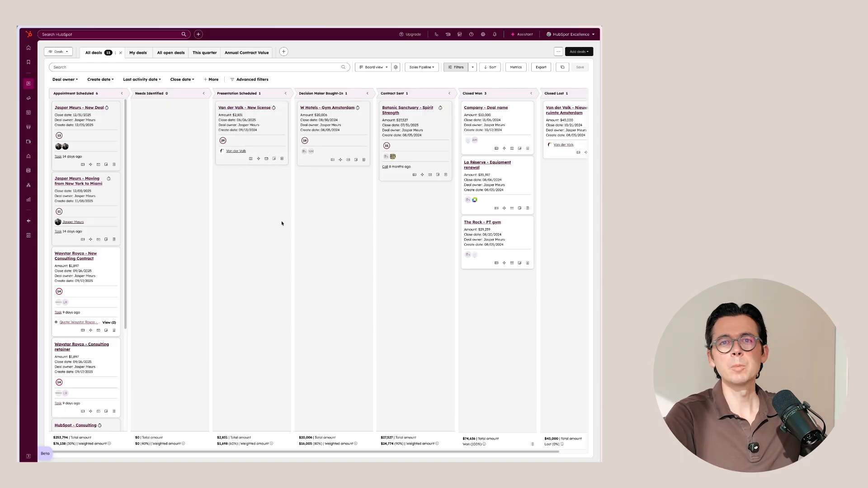
click(483, 34)
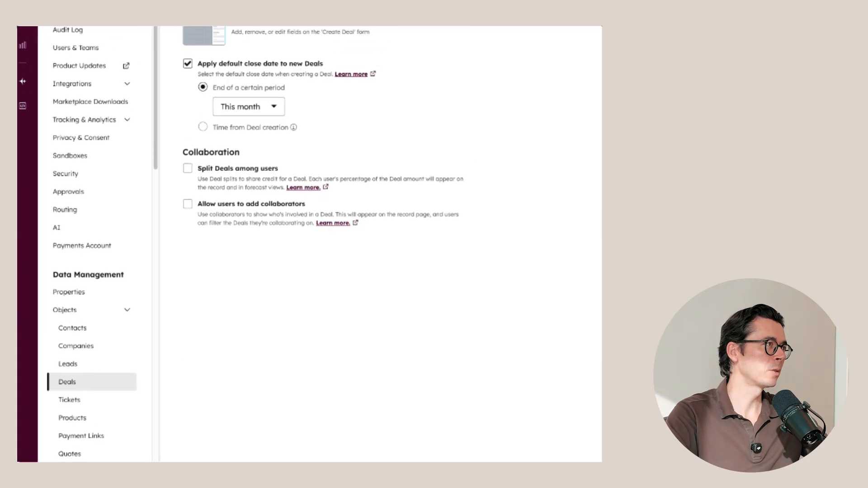
- Open the deal tag management from the Sales Pipeline settings and start a new deal tag from scratch
click(217, 96)
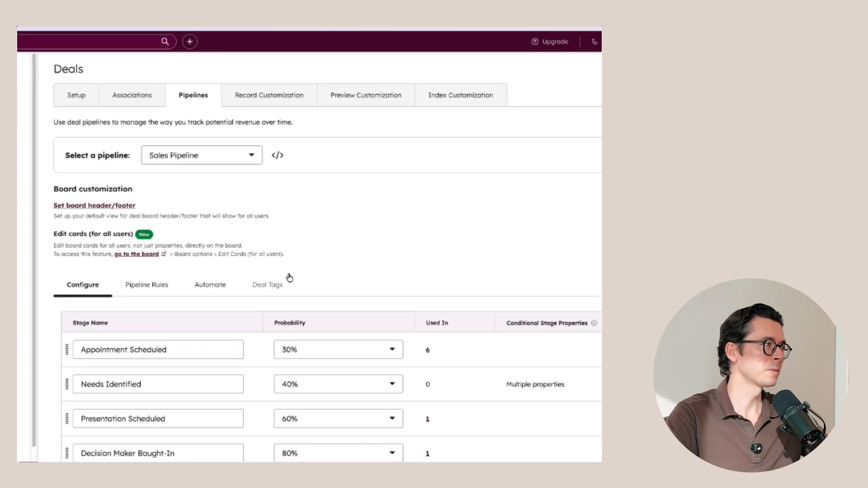
click(260, 284)
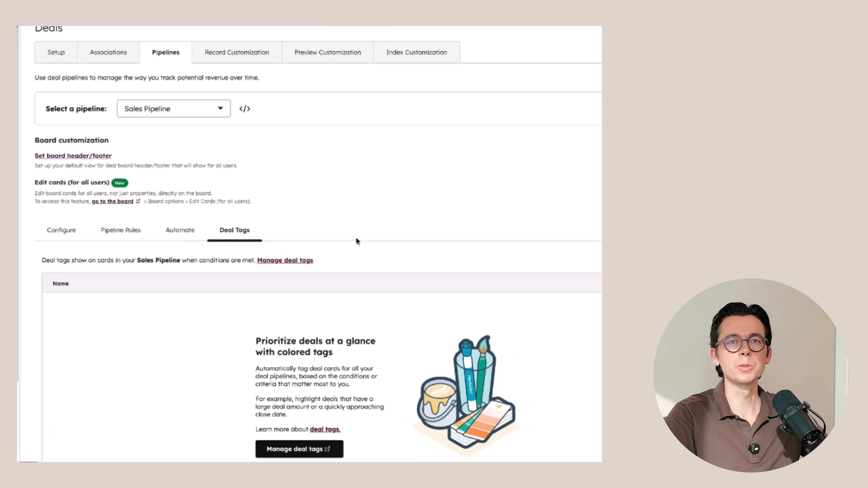
click(316, 449)
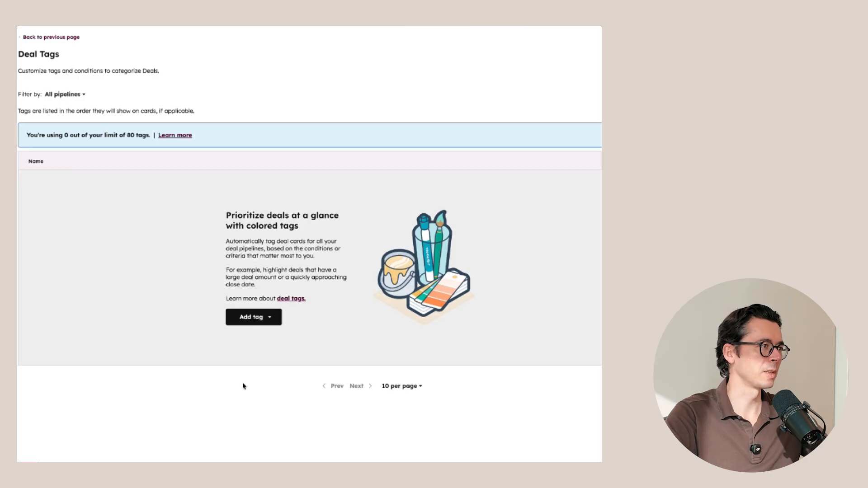
click(265, 318)
scroll(295, 389, down, 3)
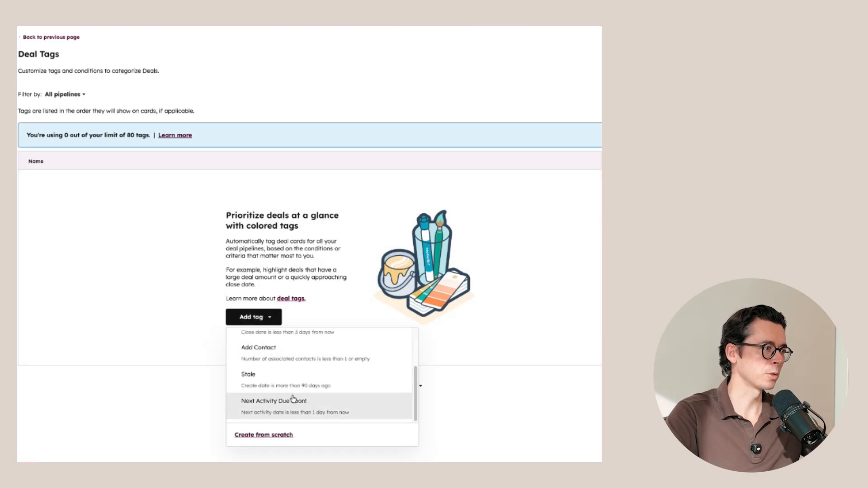
click(265, 435)
- Name the deal tag "Add Economic Buyer" and set its color to Red
click(300, 159)
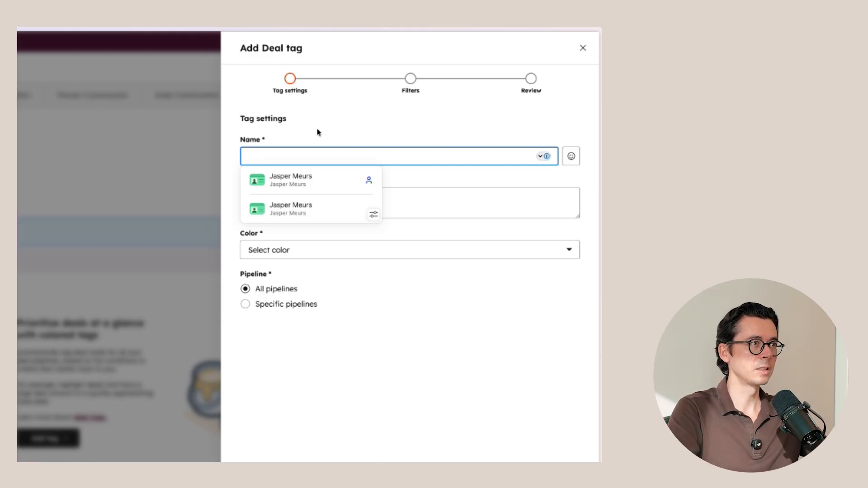
text(Add Economic Buyer)
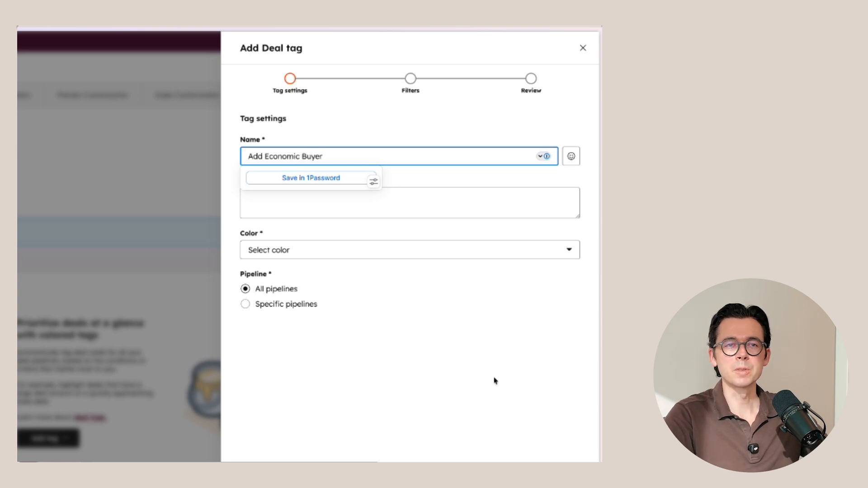
click(481, 428)
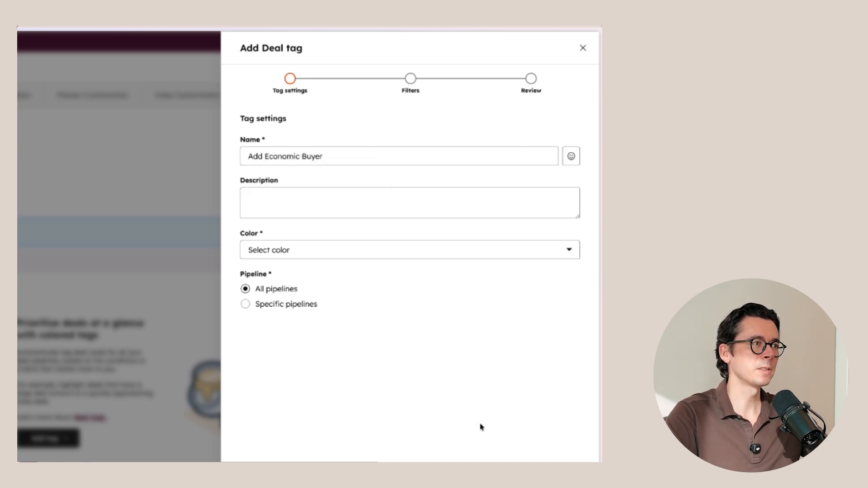
click(321, 253)
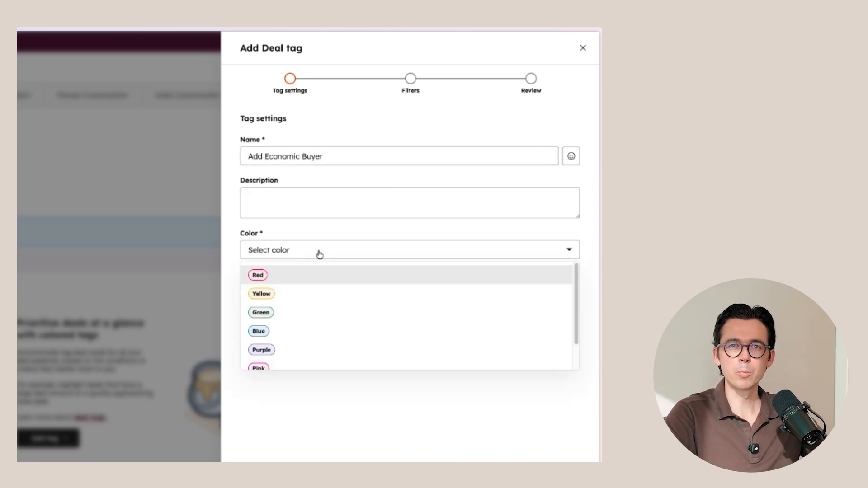
click(299, 277)
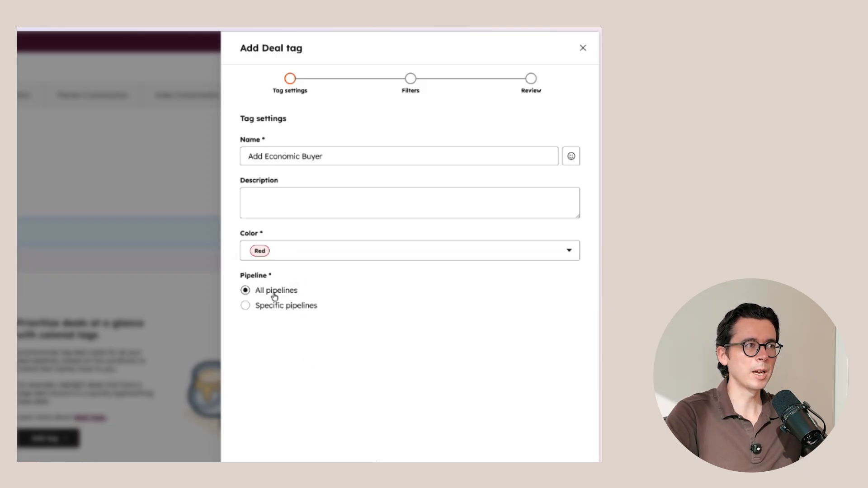
- Enter the tag description "Economic Buyer is missing, make sure to add one." and continue to the tag's filters
click(274, 208)
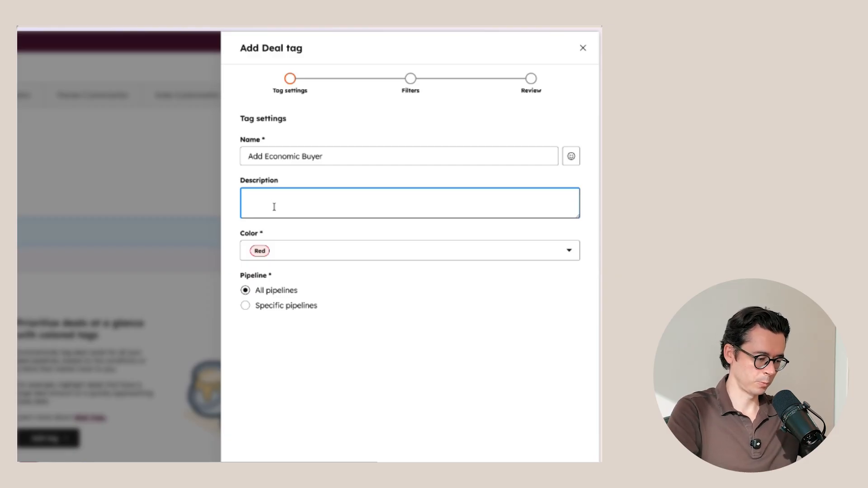
text(mic Biuer)
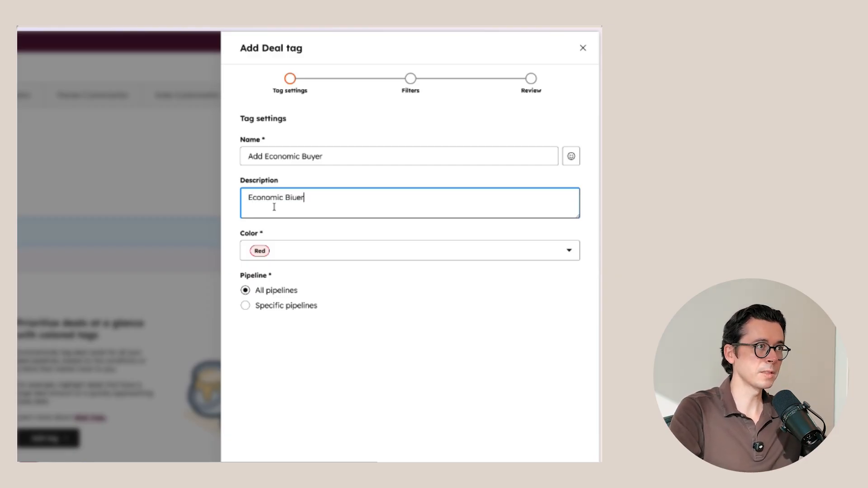
key(BackSpace)
key(BackSpace)
key(BackSpace)
key(BackSpace)
text(uyer is missing, make sure to add one.)
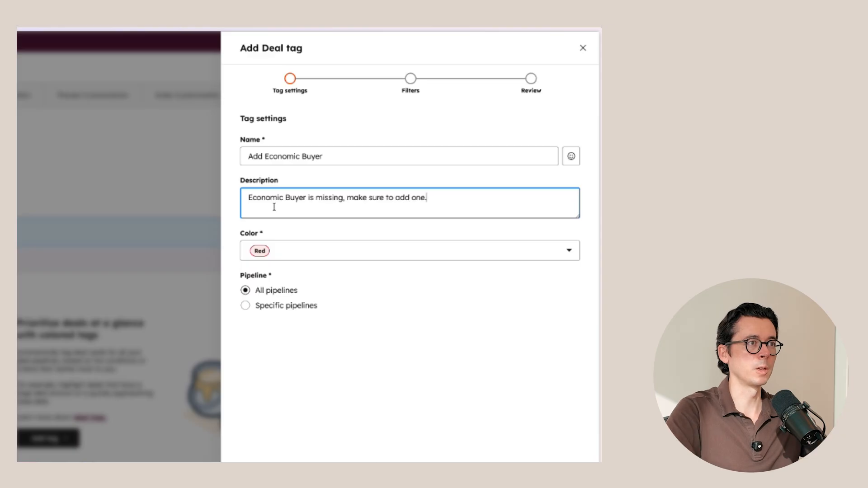
click(557, 475)
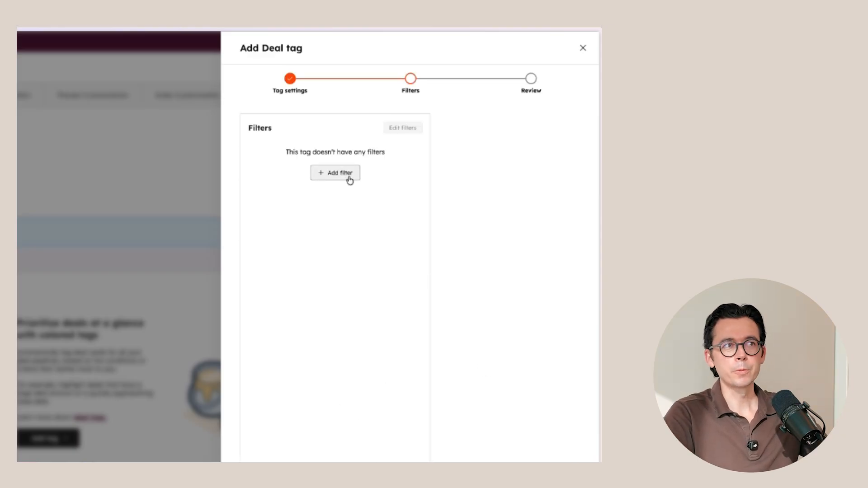
- Filter the tag to deals that are not members of the segment "Admin - Deals with an Economic Buyer" and save the tag
click(350, 181)
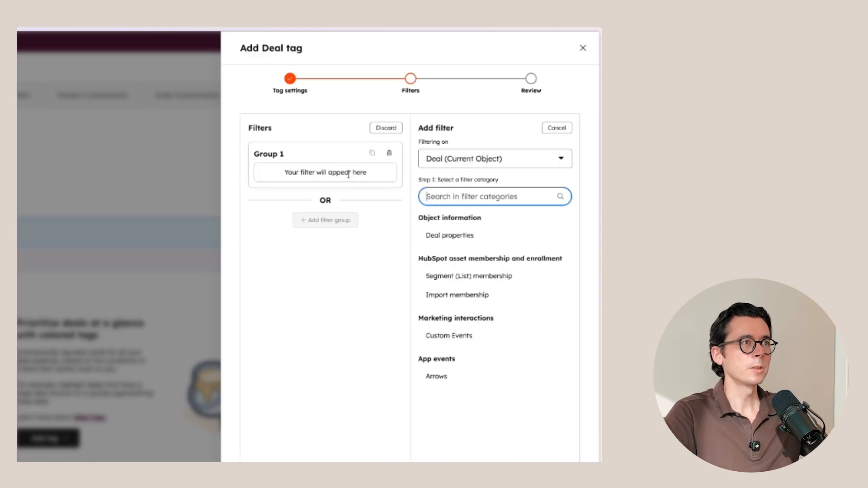
click(468, 275)
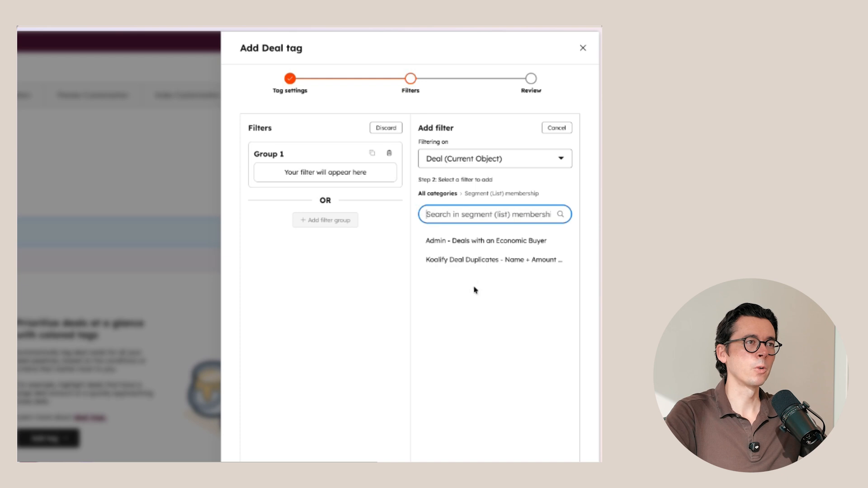
click(469, 242)
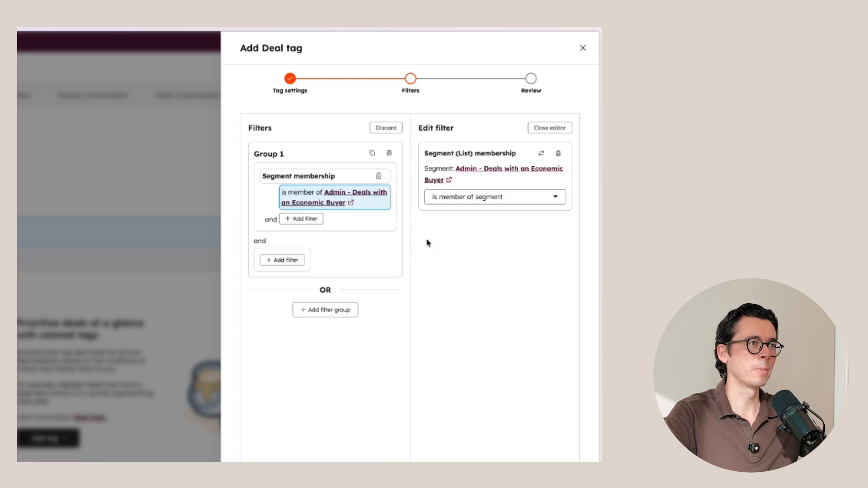
click(465, 204)
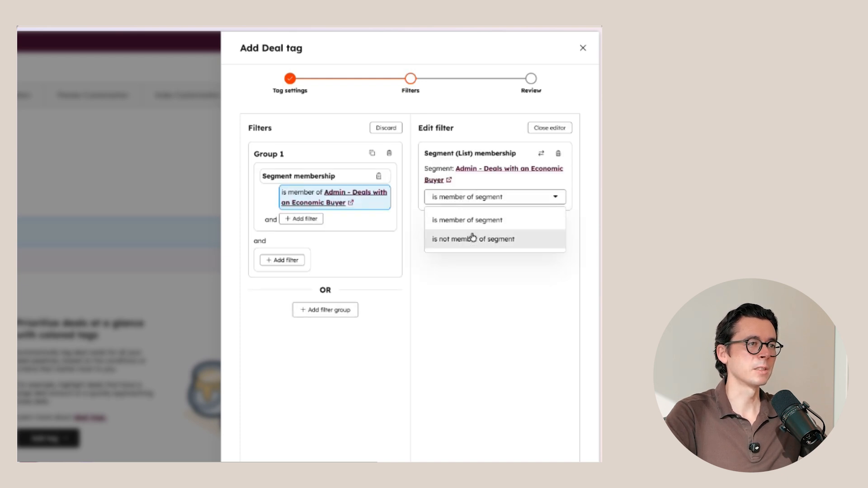
click(473, 241)
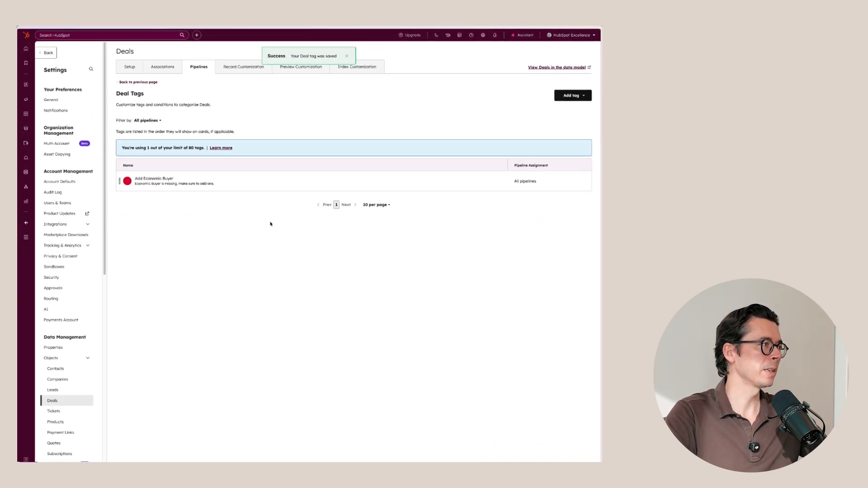
- Go to the CRM deals board and open the deal "Waystar Royco - New Consulting Contract"
mouse_move(29, 84)
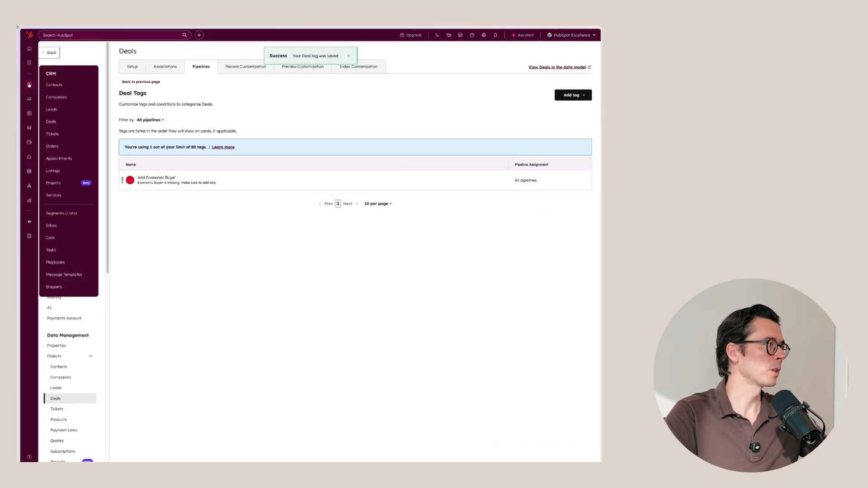
click(65, 121)
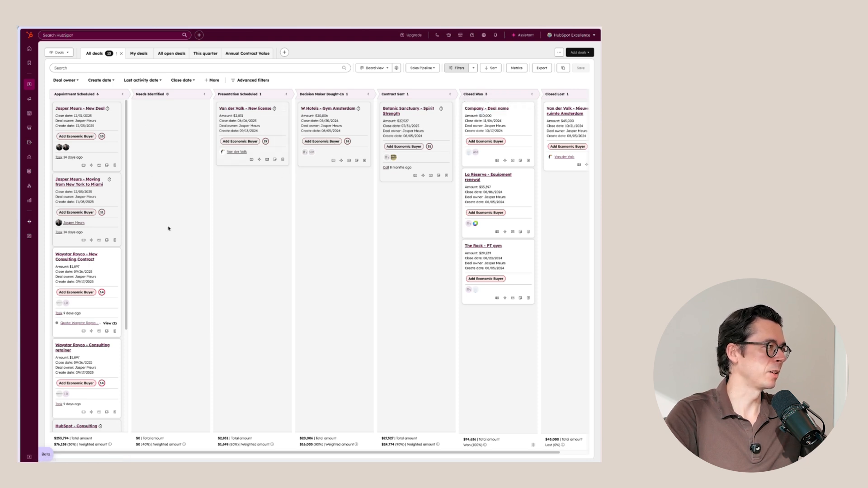
click(68, 256)
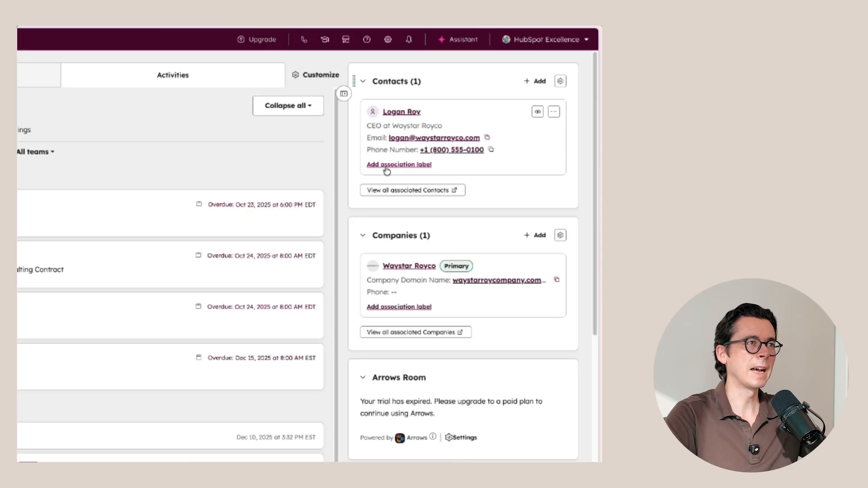
- Label the deal's associated contact as Economic Buyer, update the association, and return to the deals board
click(387, 166)
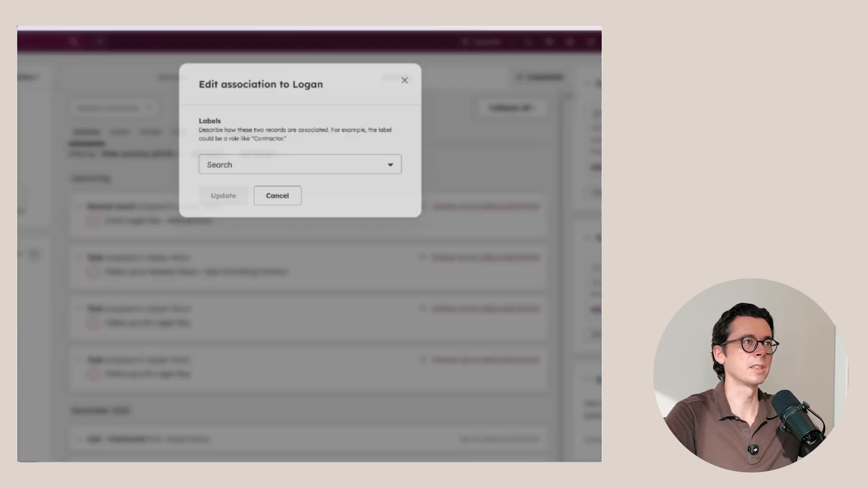
click(337, 172)
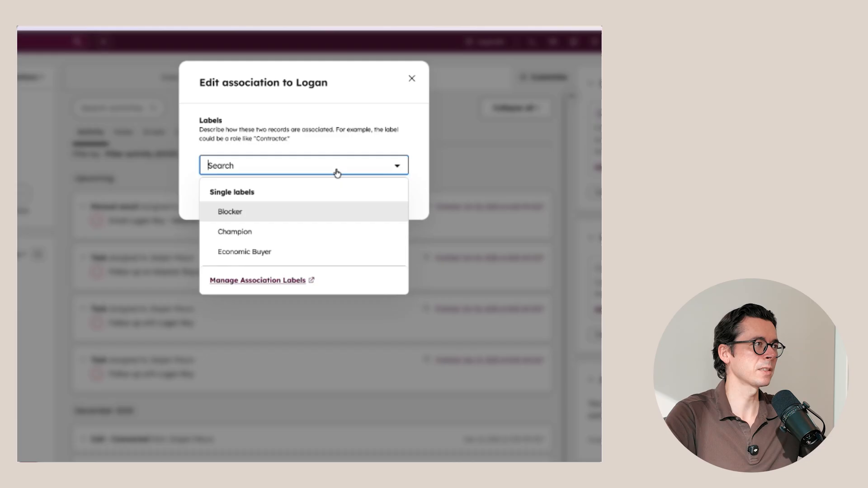
click(261, 252)
click(291, 140)
click(223, 197)
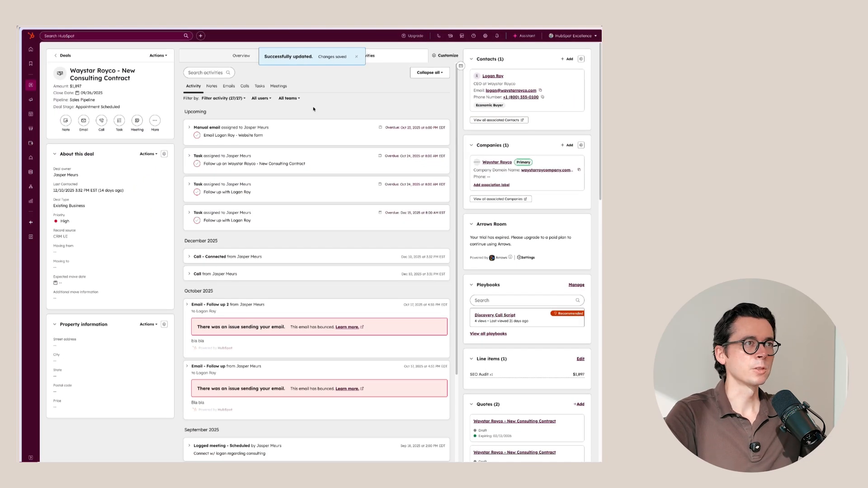
click(66, 56)
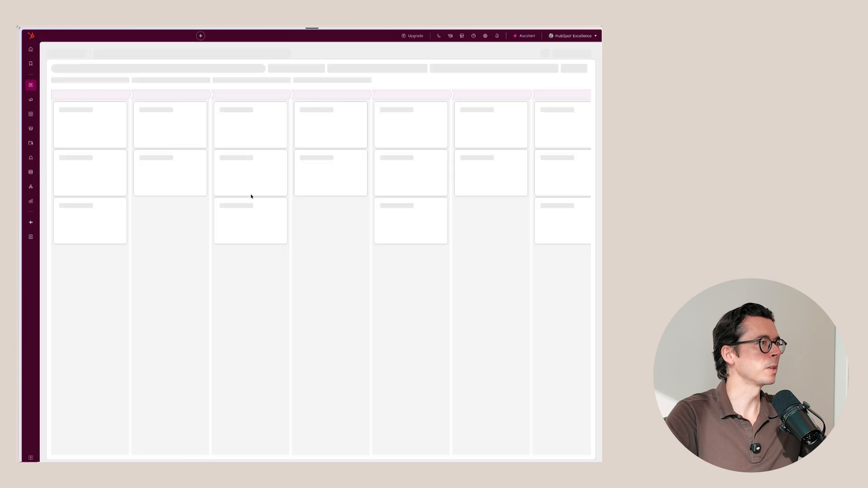